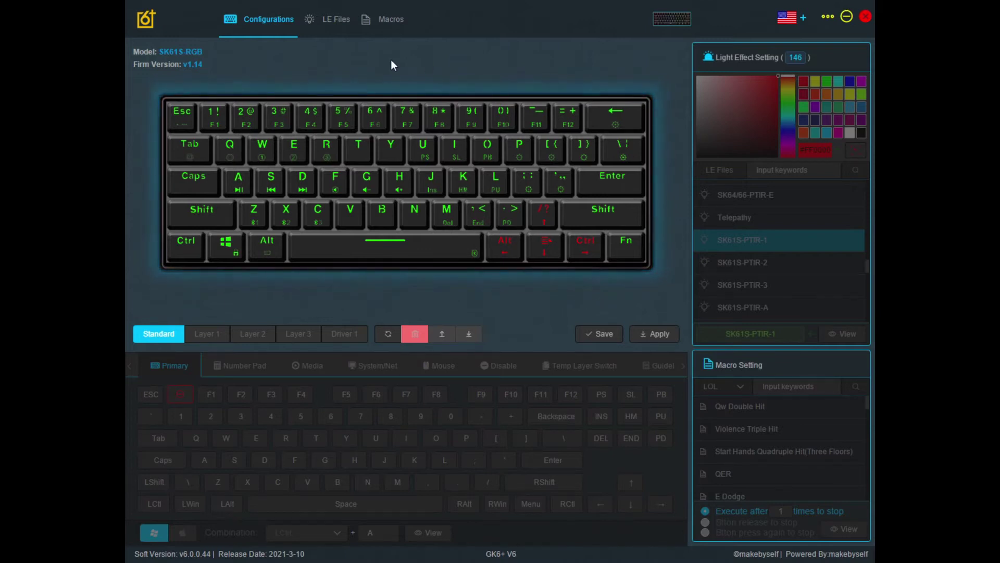
Step: In the macro library, browse the DOTA2, AssaultFire and OverWatch categories, ending on LOL's macro list
{"action": "left_click", "coordinate": [389, 25]}
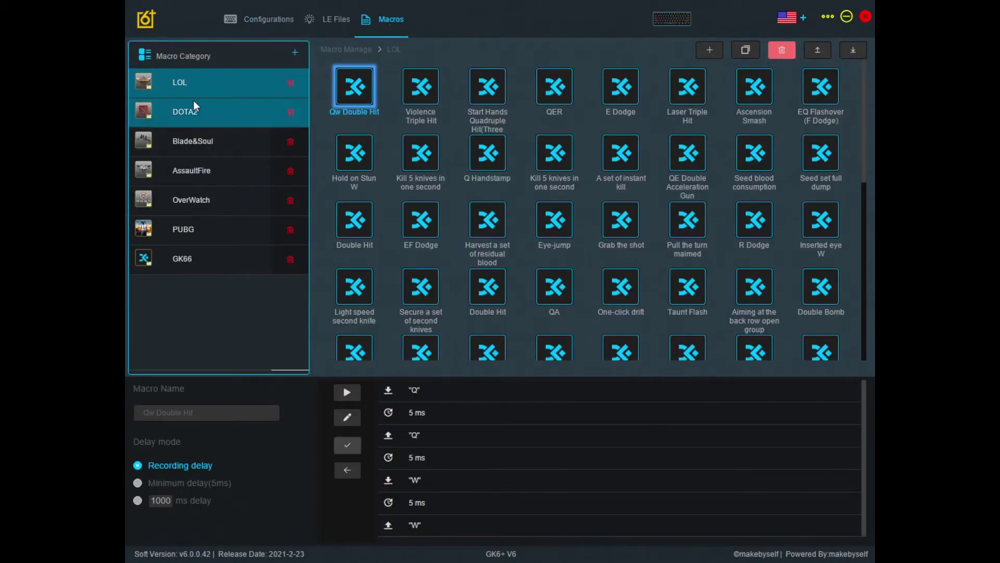
{"action": "left_click", "coordinate": [194, 106]}
{"action": "left_click", "coordinate": [234, 148]}
{"action": "left_click", "coordinate": [237, 92]}
{"action": "left_click", "coordinate": [236, 107]}
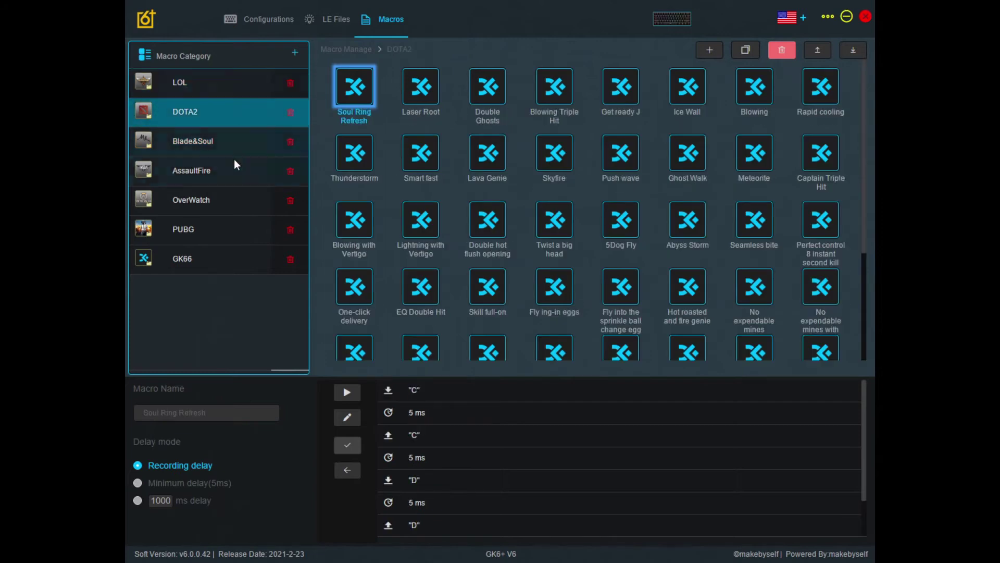
{"action": "left_click", "coordinate": [234, 166]}
{"action": "left_click", "coordinate": [233, 198]}
{"action": "left_click", "coordinate": [237, 172]}
{"action": "left_click", "coordinate": [235, 112]}
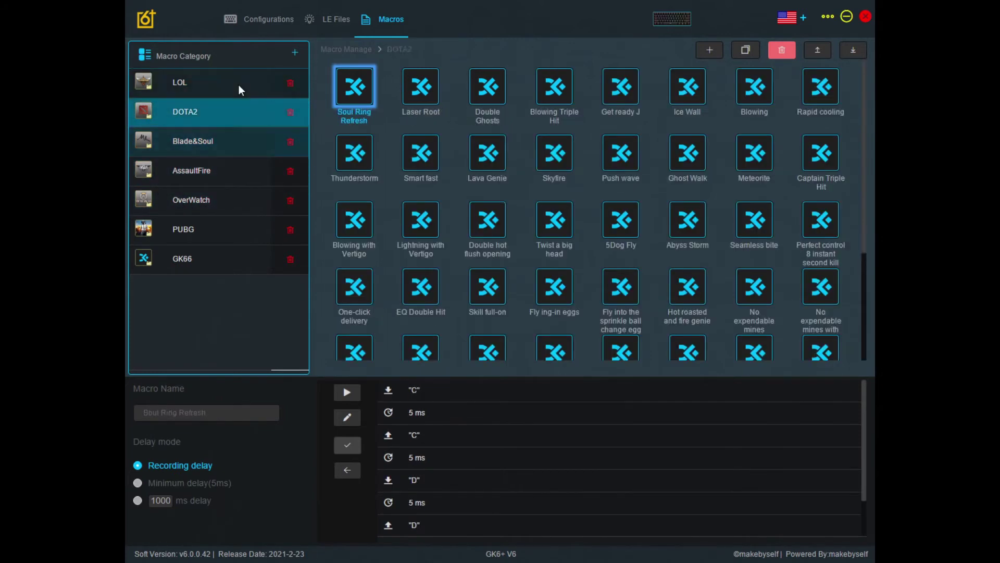
{"action": "left_click", "coordinate": [239, 85]}
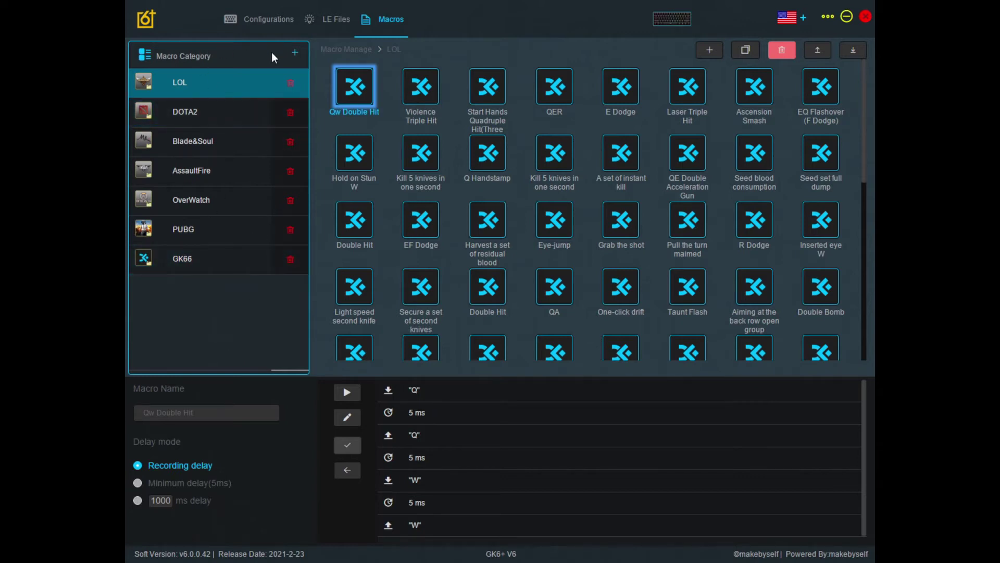
Step: Add a macro category named 'My Own' and dismiss the name popup
{"action": "left_click", "coordinate": [295, 53]}
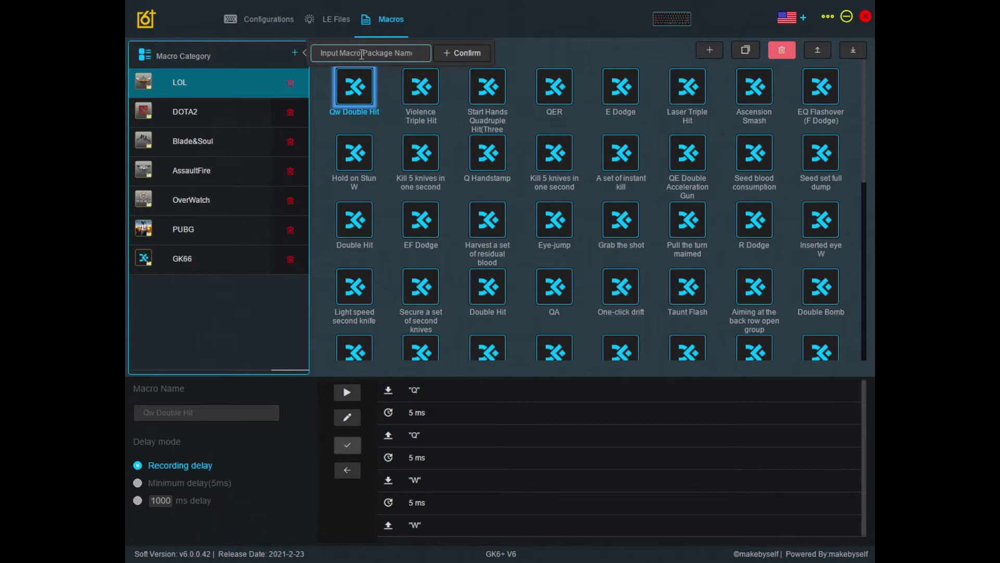
{"action": "type", "text": "My"}
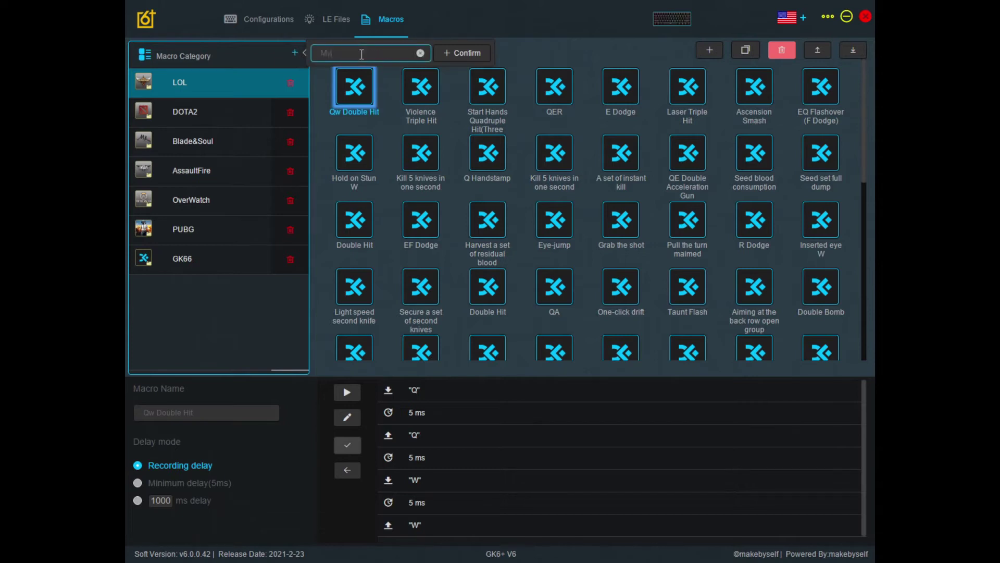
{"action": "type", "text": " Own"}
{"action": "left_click", "coordinate": [463, 53]}
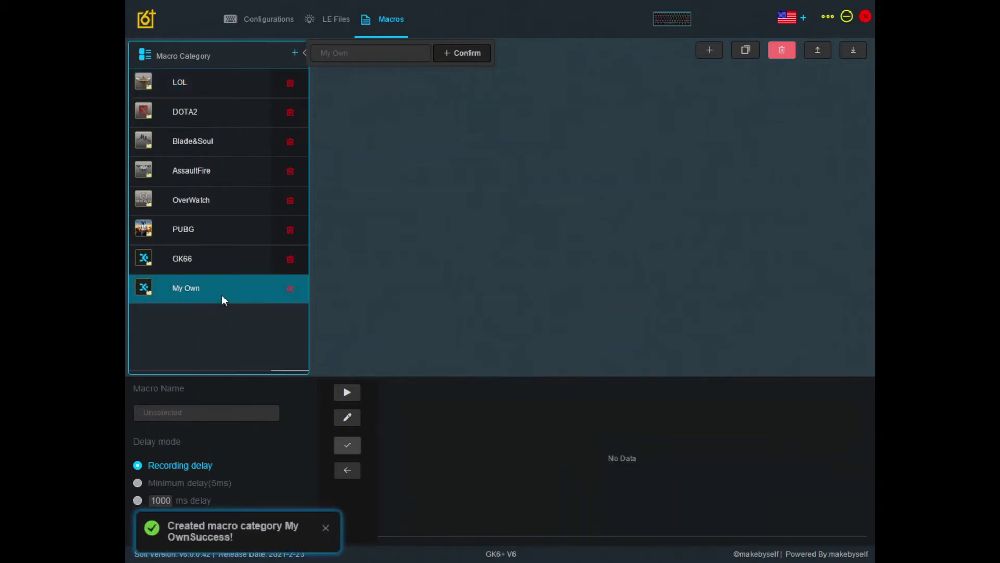
{"action": "left_click", "coordinate": [266, 329]}
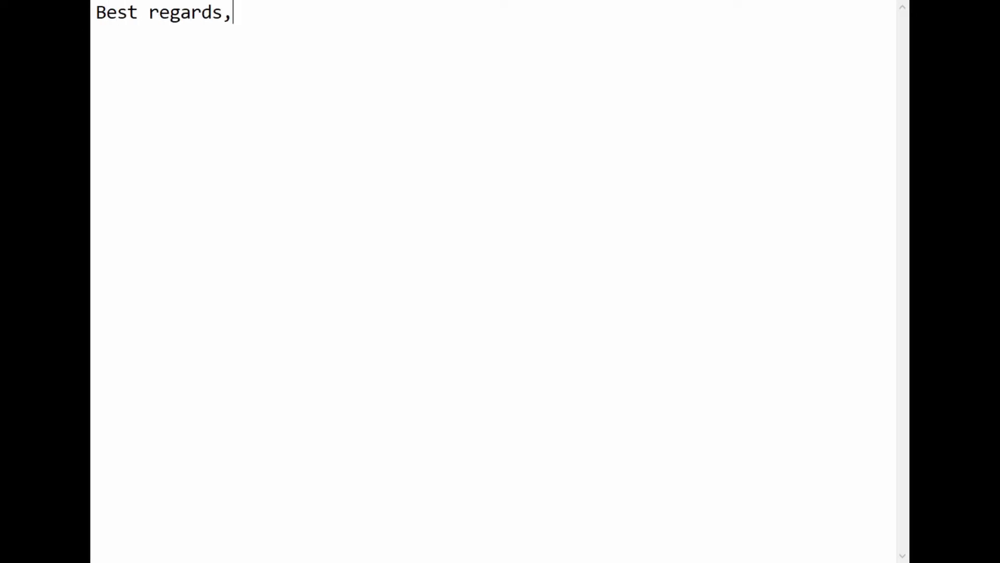
Step: Type the sender's name on a new line below 'Best regards,'
{"action": "key", "text": "Return"}
{"action": "type", "text": "Ken"}
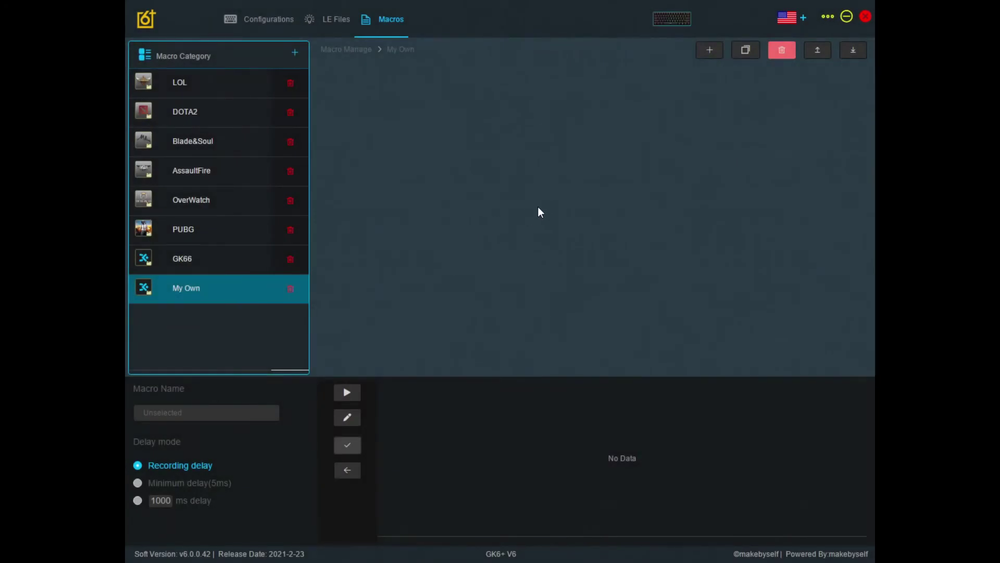
Step: Create a macro named 'Signature' in the My Own category
{"action": "left_click", "coordinate": [709, 52]}
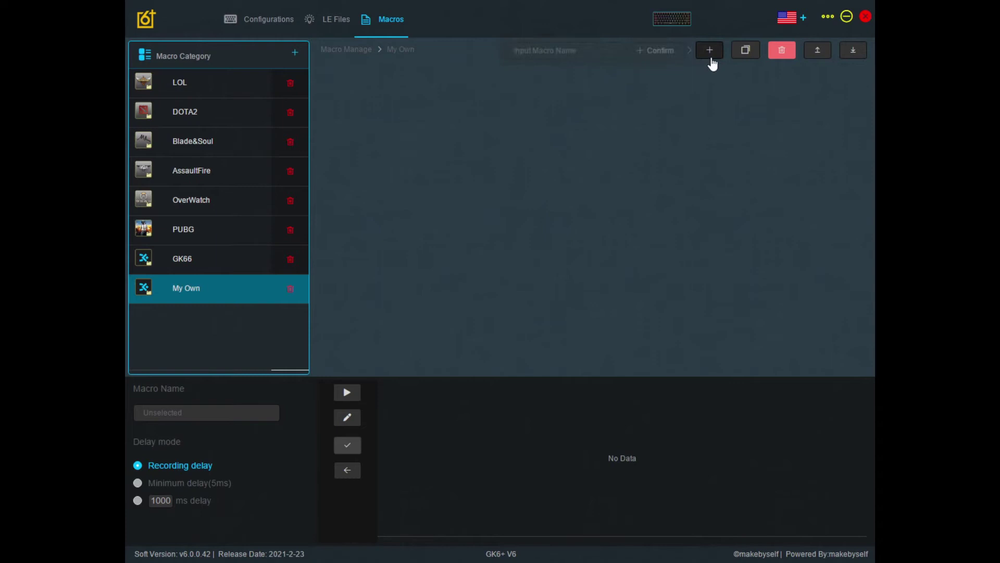
{"action": "left_click", "coordinate": [574, 56]}
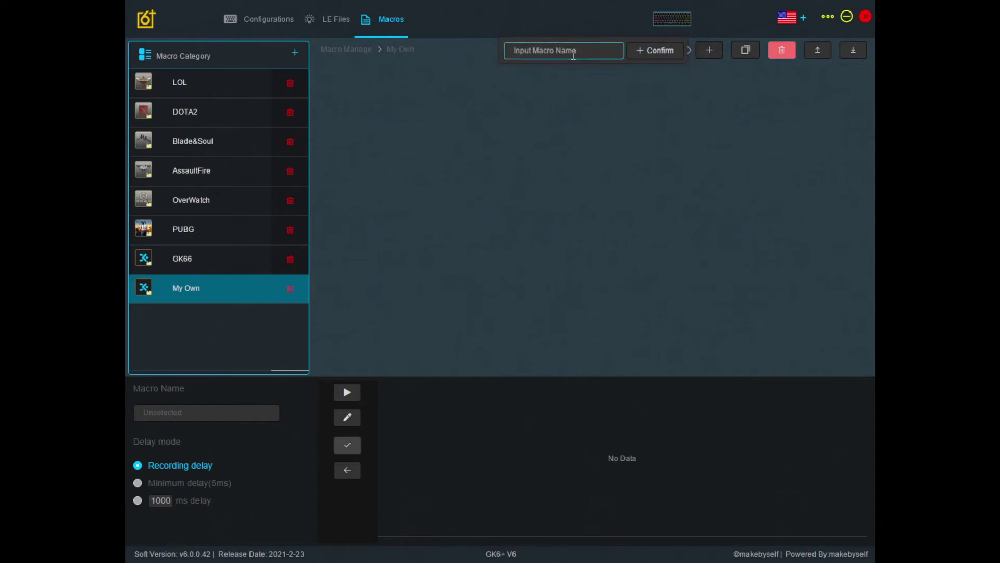
{"action": "type", "text": "Signature"}
{"action": "left_click", "coordinate": [659, 54]}
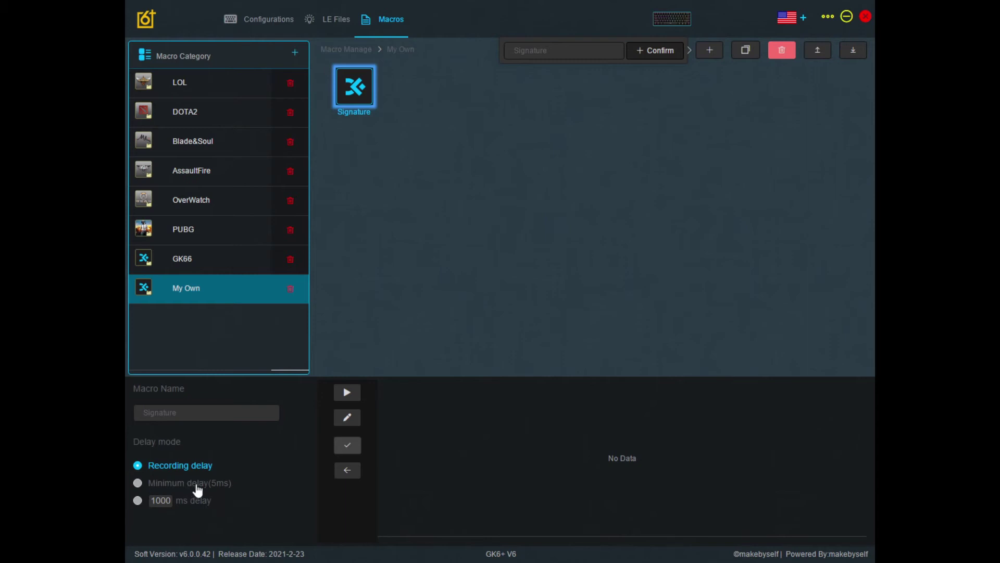
Step: Set the Signature macro's delay mode to Minimum delay (5ms) and begin recording
{"action": "left_click", "coordinate": [138, 483]}
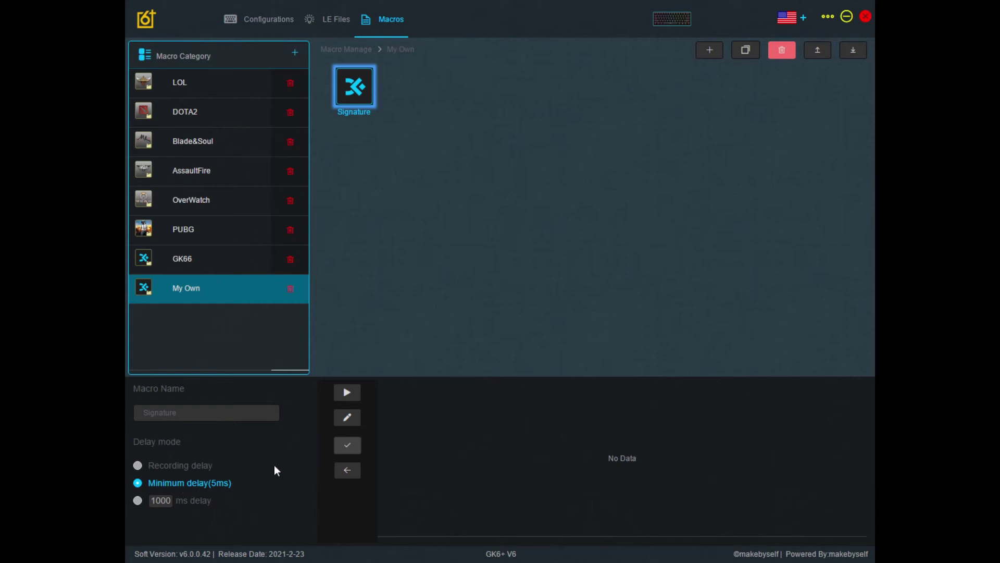
{"action": "left_click", "coordinate": [347, 392]}
Step: Record the keystrokes for 'Best regards,' followed by a line break
{"action": "key", "text": "shift+b"}
{"action": "key", "text": "e"}
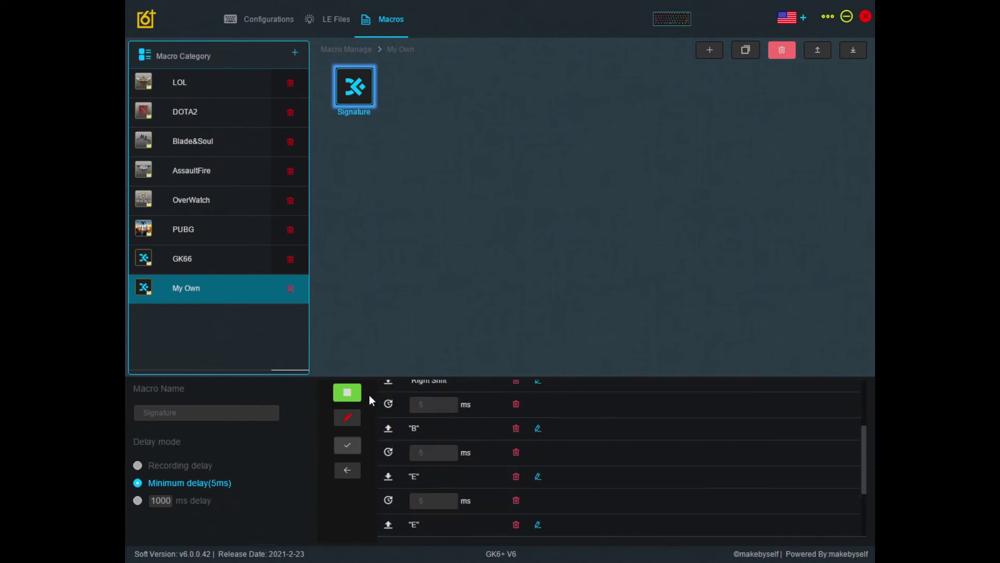
{"action": "key", "text": "space"}
{"action": "key", "text": "g"}
{"action": "key", "text": "r"}
{"action": "key", "text": "e"}
{"action": "key", "text": "g"}
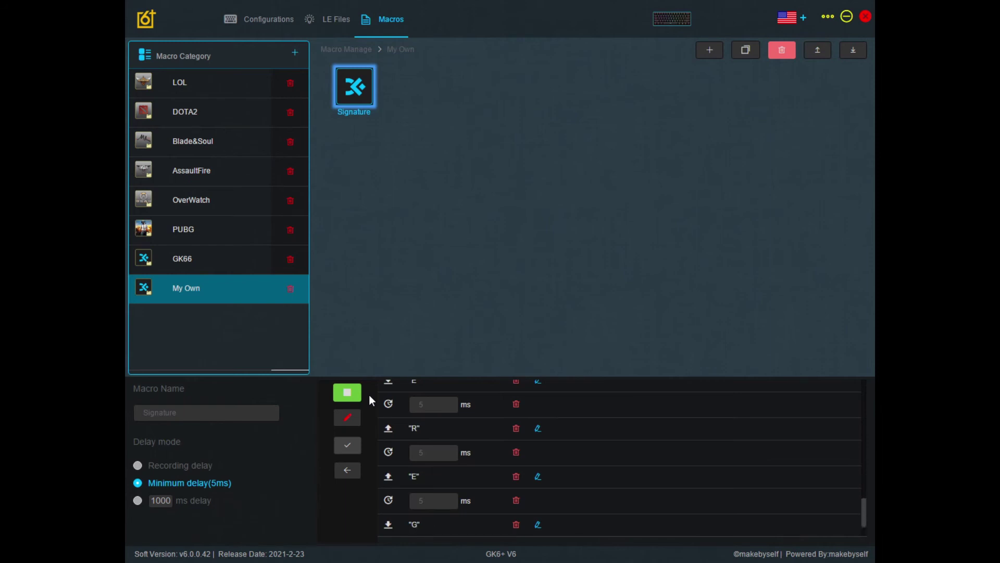
{"action": "key", "text": "d"}
{"action": "key", "text": "s"}
{"action": "key", "text": "comma"}
{"action": "key", "text": "Return"}
Step: Record the sender's name, then stop recording and save the Signature macro
{"action": "key", "text": "shift+b"}
{"action": "key", "text": "e"}
{"action": "key", "text": "n"}
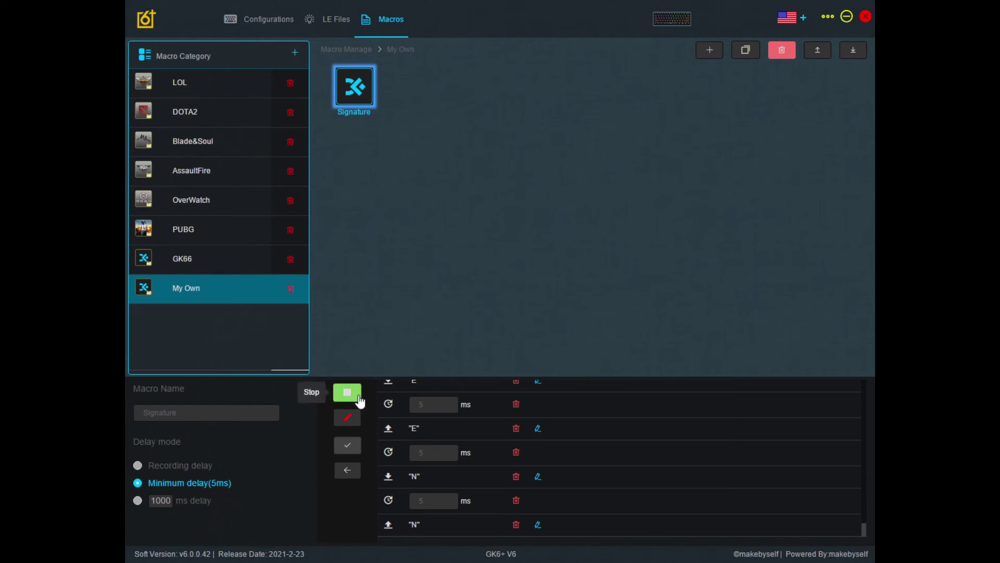
{"action": "left_click", "coordinate": [359, 398]}
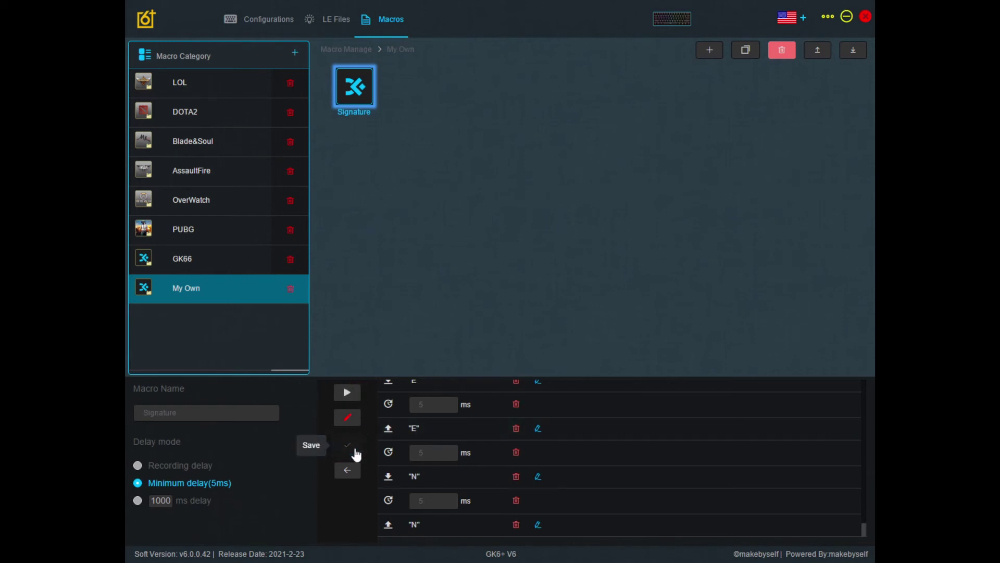
{"action": "left_click", "coordinate": [356, 448]}
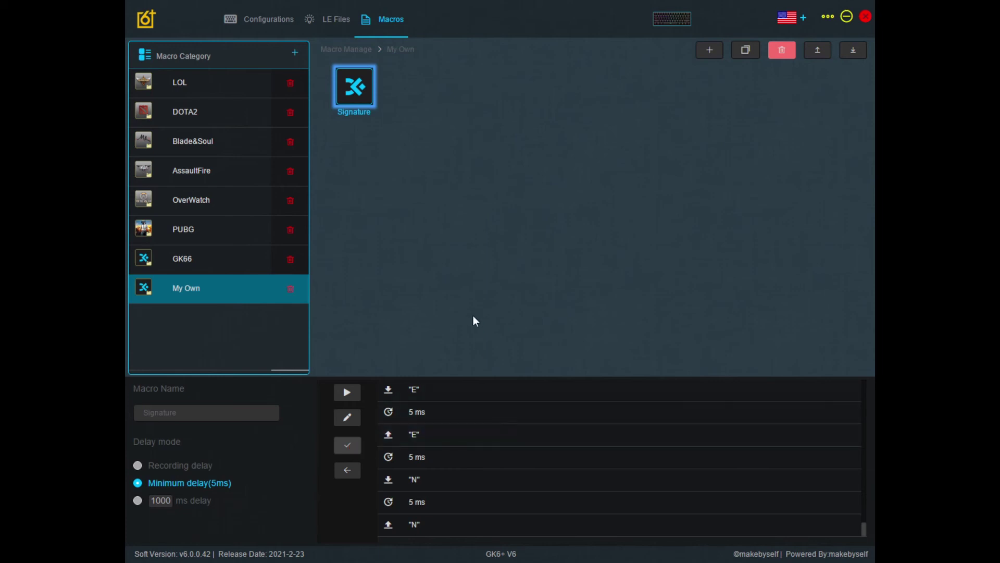
Step: Return to the key configuration page and switch to editing Layer 1
{"action": "left_click", "coordinate": [275, 24]}
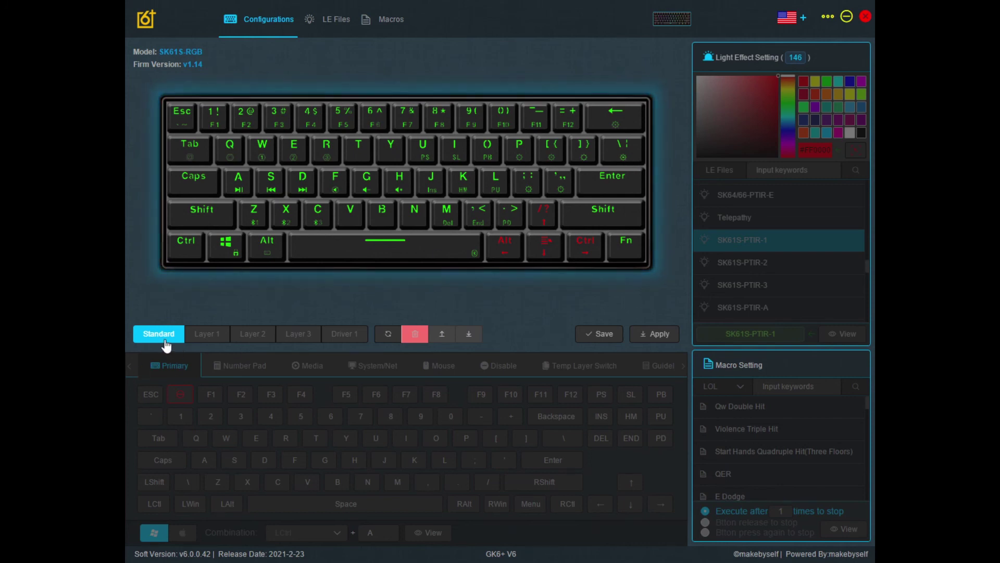
{"action": "left_click", "coordinate": [346, 334]}
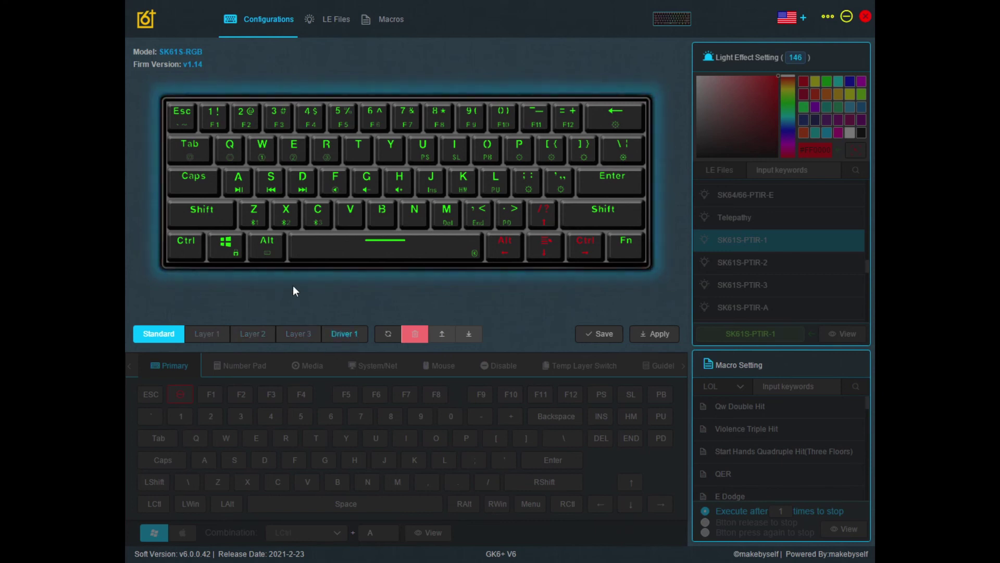
{"action": "left_click", "coordinate": [202, 336]}
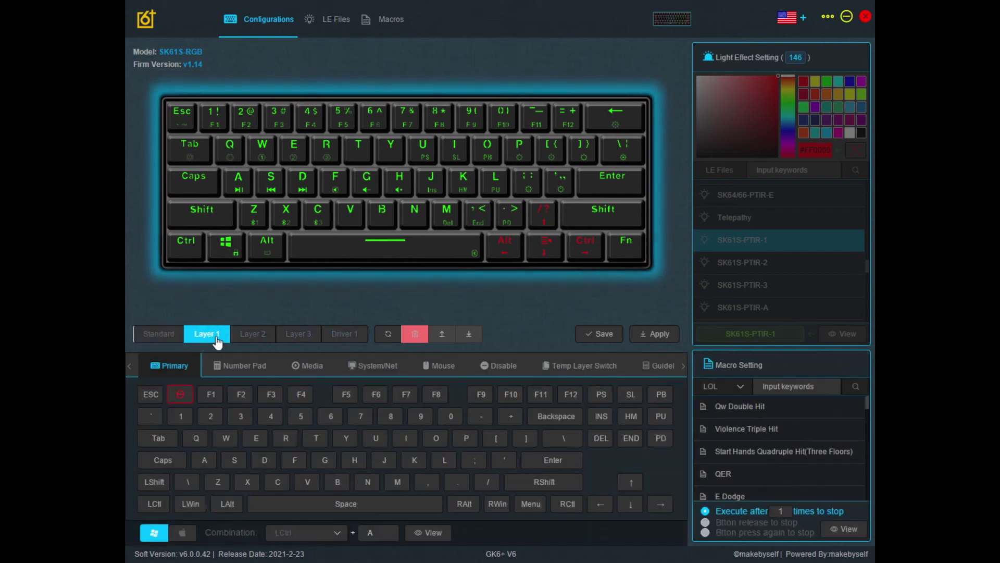
Step: Bind the My Own 'Signature' macro to the backslash key and apply the layout
{"action": "left_click", "coordinate": [745, 387]}
{"action": "scroll", "coordinate": [748, 331], "scroll_direction": "down", "scroll_amount": 1}
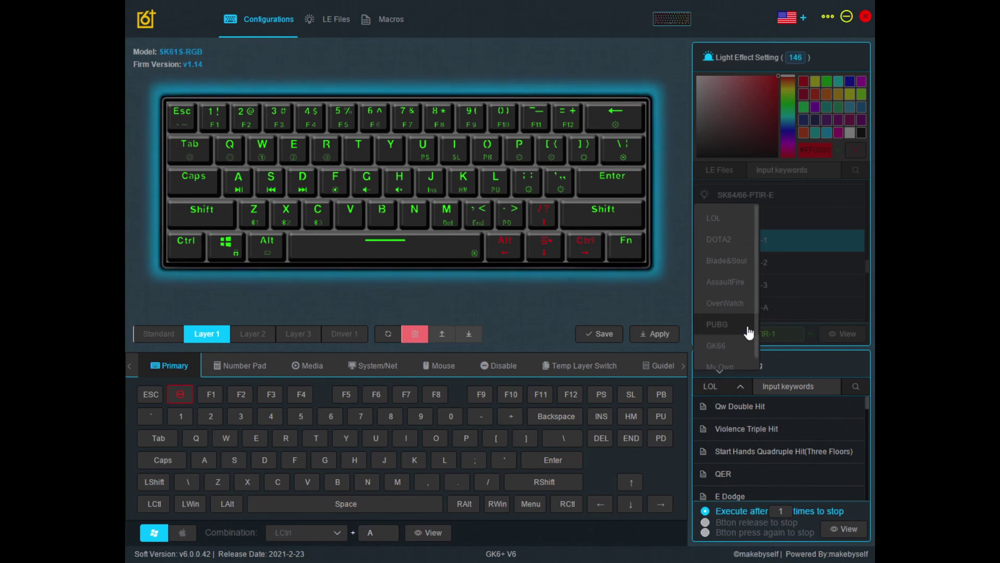
{"action": "left_click", "coordinate": [737, 358]}
{"action": "left_click", "coordinate": [761, 411]}
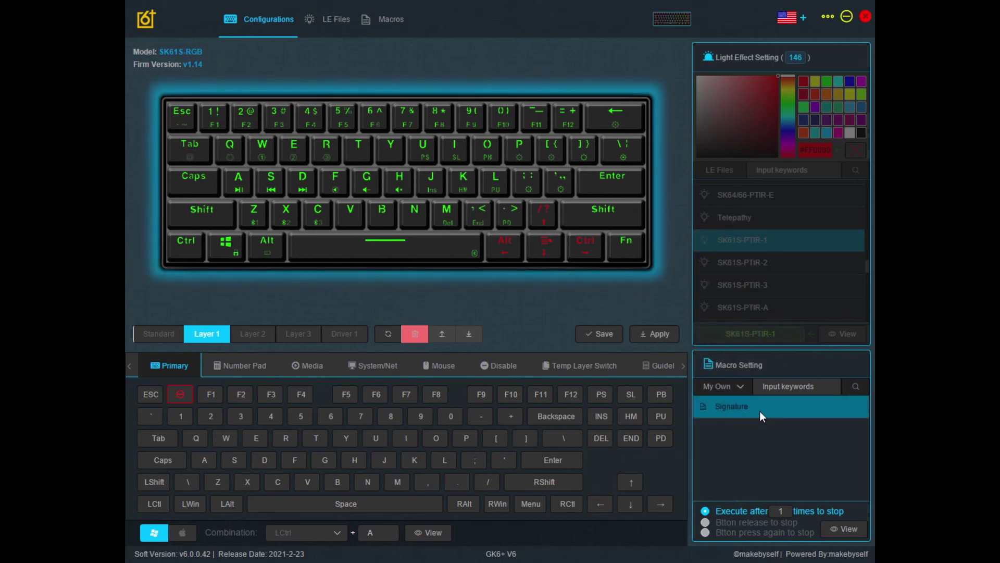
{"action": "mouse_move", "coordinate": [626, 153]}
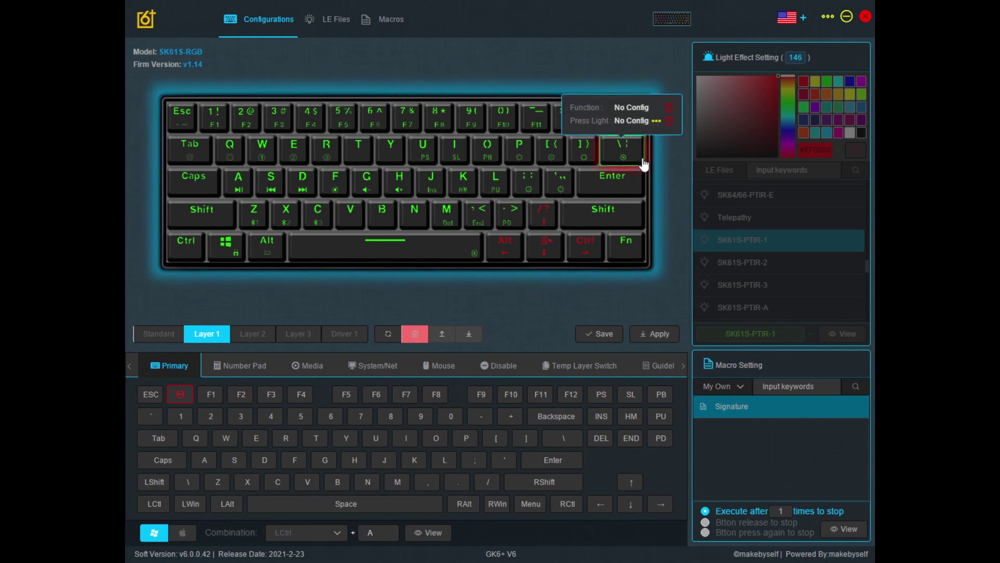
{"action": "left_click", "coordinate": [858, 537]}
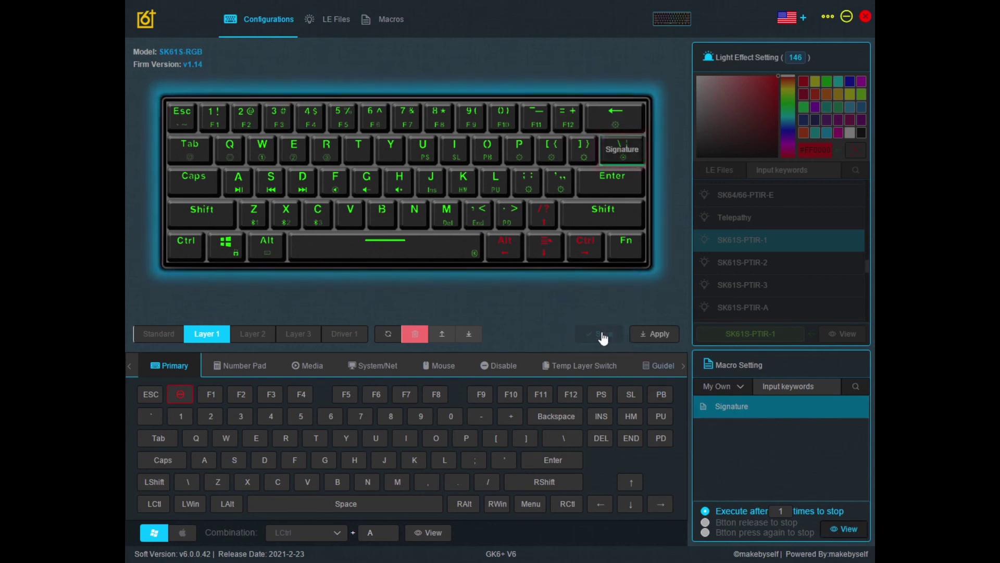
{"action": "left_click", "coordinate": [658, 334]}
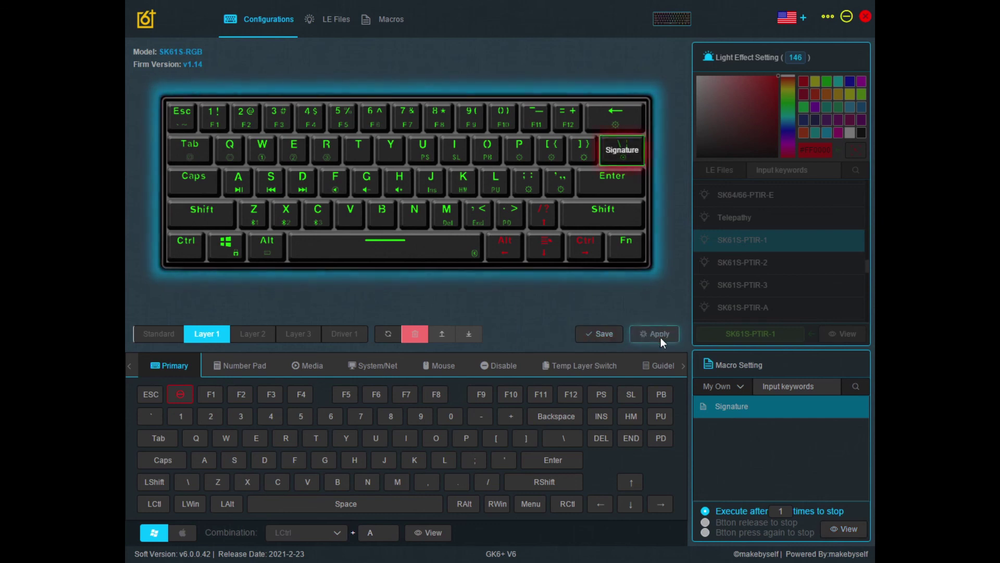
{"action": "left_click", "coordinate": [660, 336]}
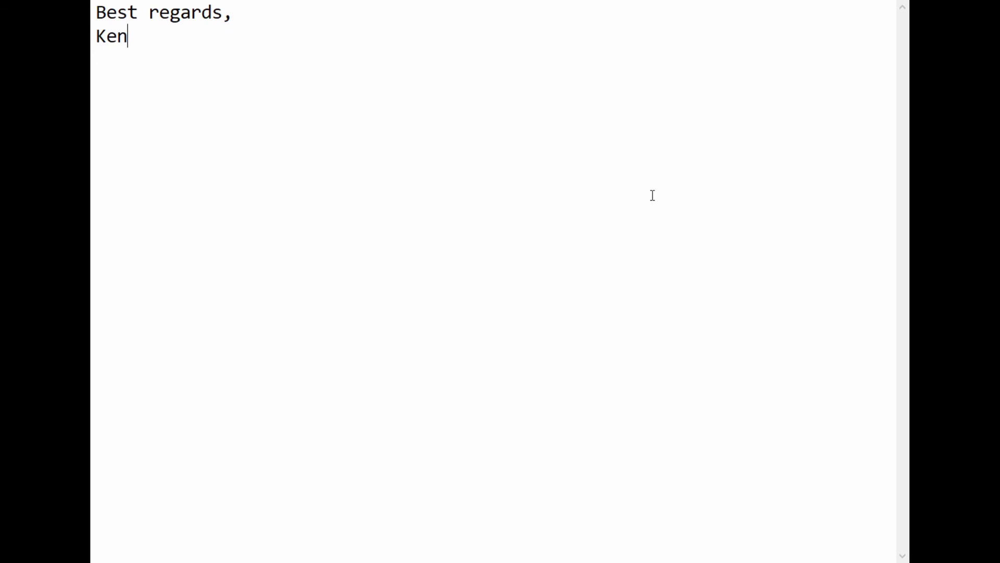
Step: On a fresh line, play the Signature macro to type a second signature copy
{"action": "key", "text": "Return"}
{"action": "key", "text": "Return"}
{"action": "type", "text": "Best regards,"}
{"action": "key", "text": "Return"}
{"action": "type", "text": "Ken"}
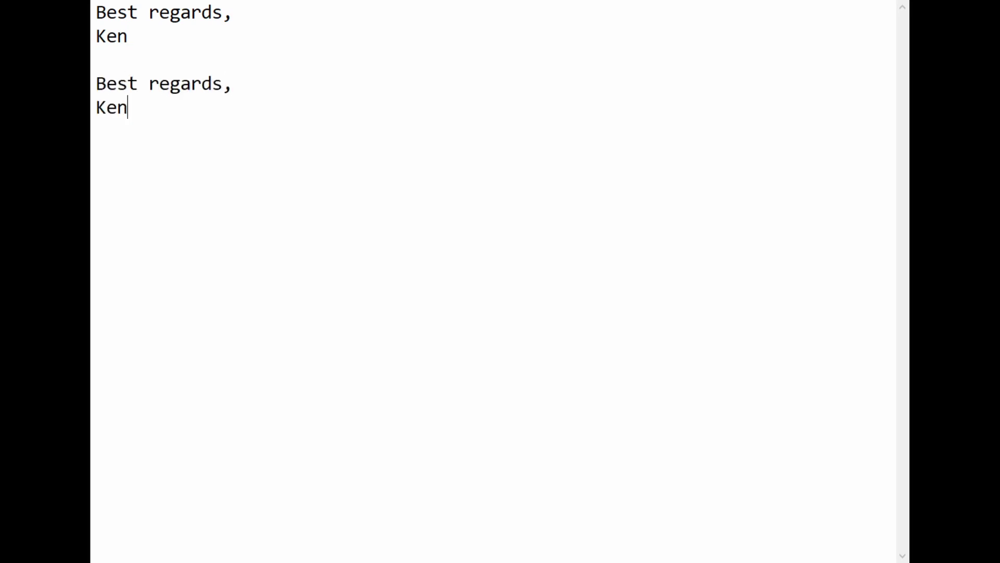
Step: Play the Signature macro again, adding a third copy directly after the name
{"action": "type", "text": "Best regards,"}
{"action": "key", "text": "Return"}
{"action": "type", "text": "Ken"}
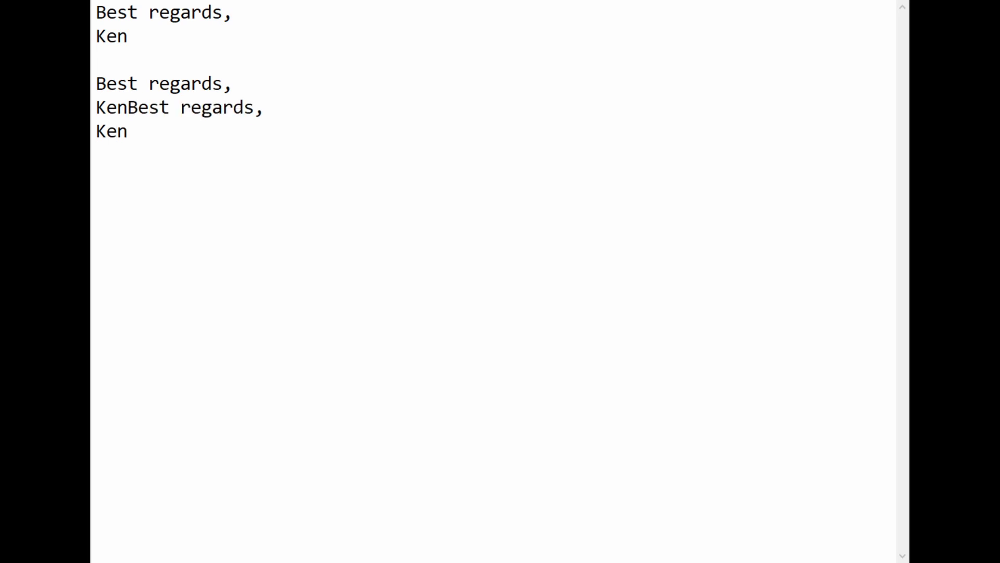